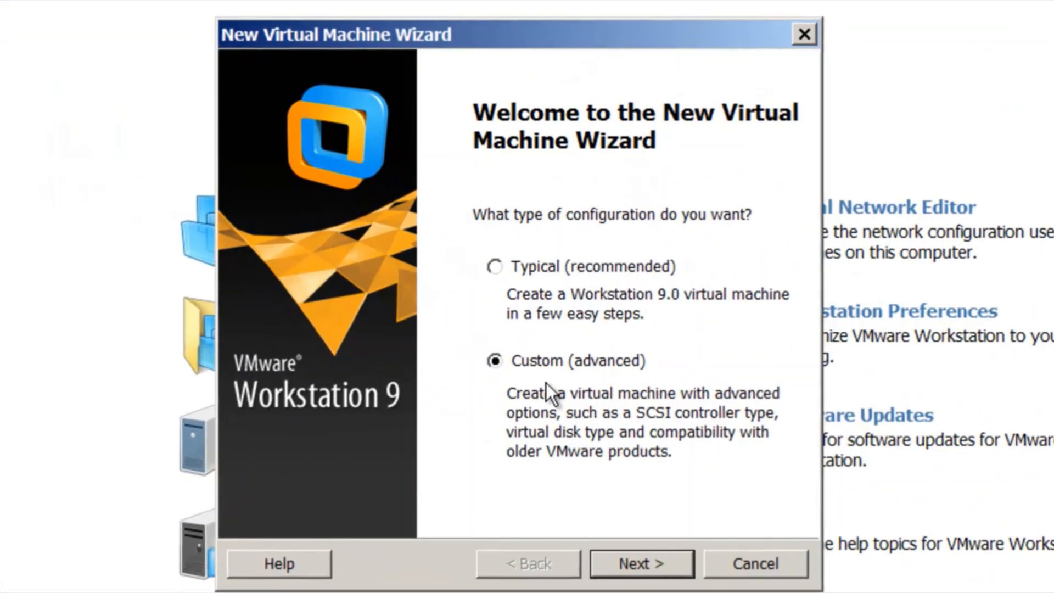
Step: Start a Custom wizard with Workstation 9.0 hardware and choose to install the OS later
left_click(649, 569)
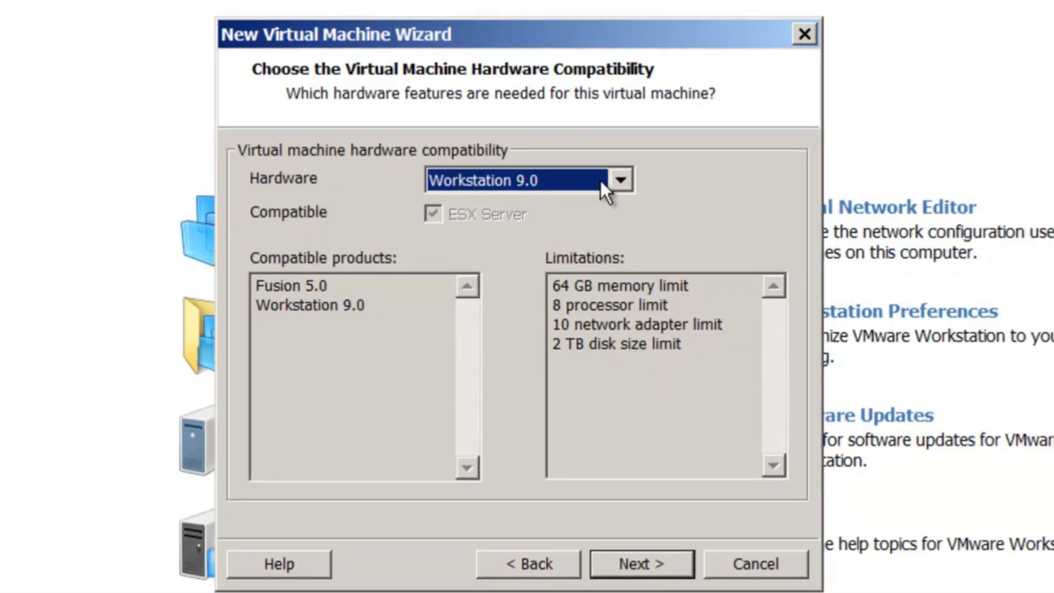
left_click(645, 568)
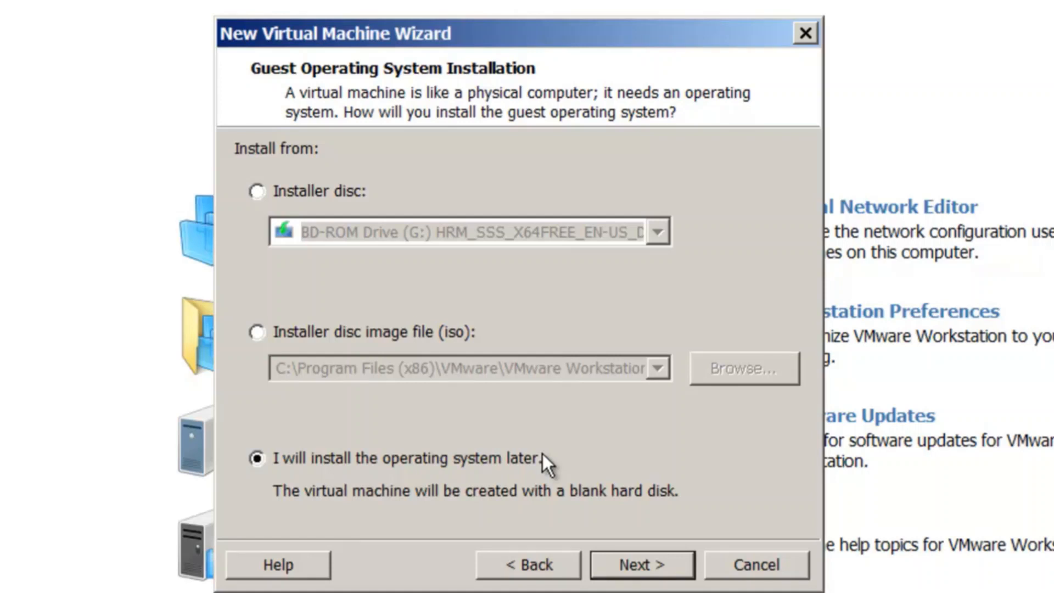
left_click(660, 559)
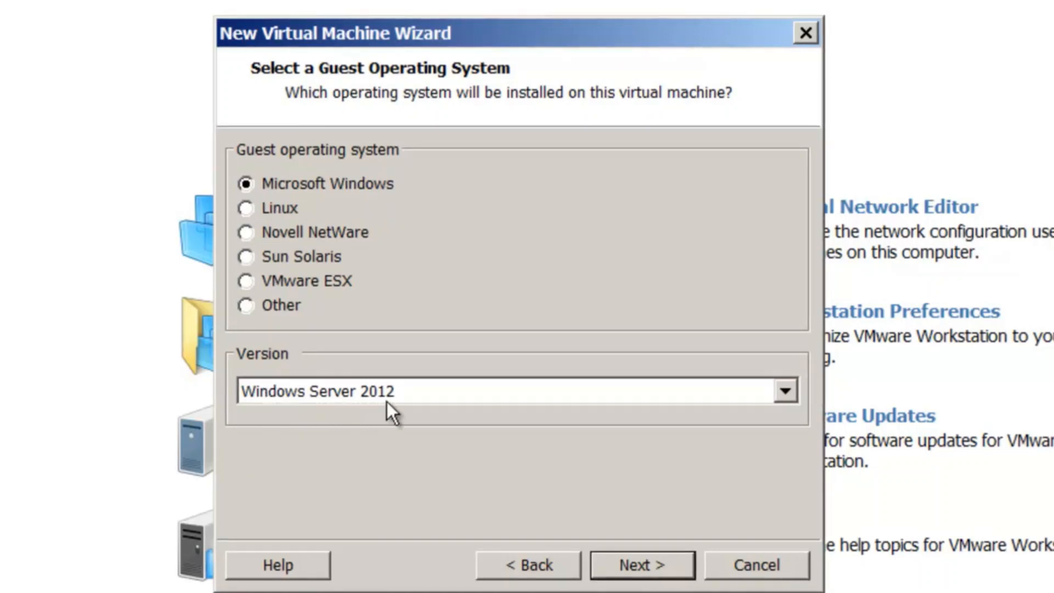
Step: Confirm the Windows Server 2012 guest and rename the VM 'Windows Server 2012 Full Edition'
left_click(660, 564)
left_click(497, 195)
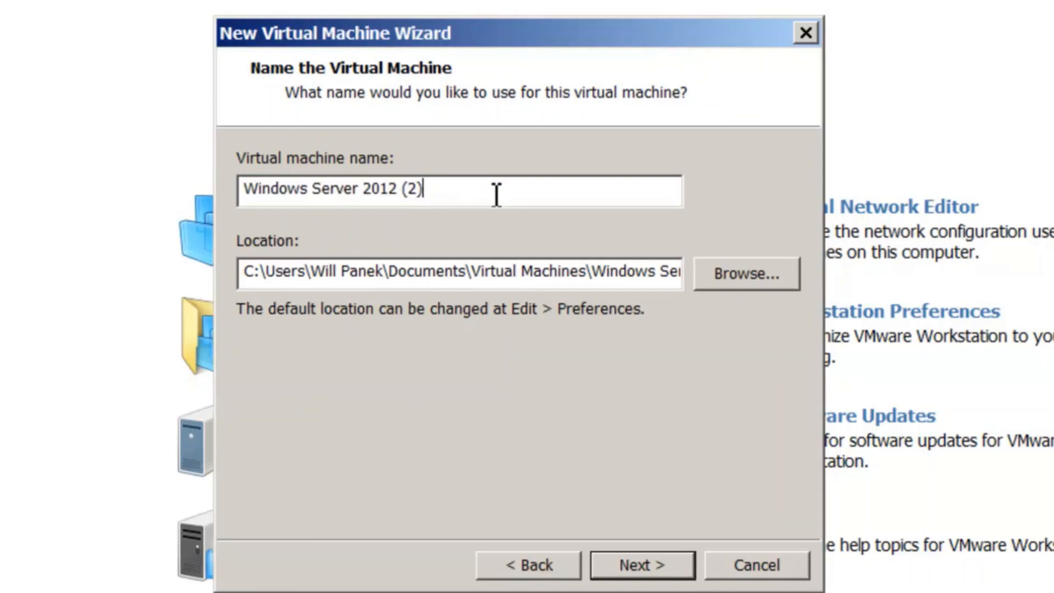
key("BackSpace")
key("BackSpace")
key("BackSpace")
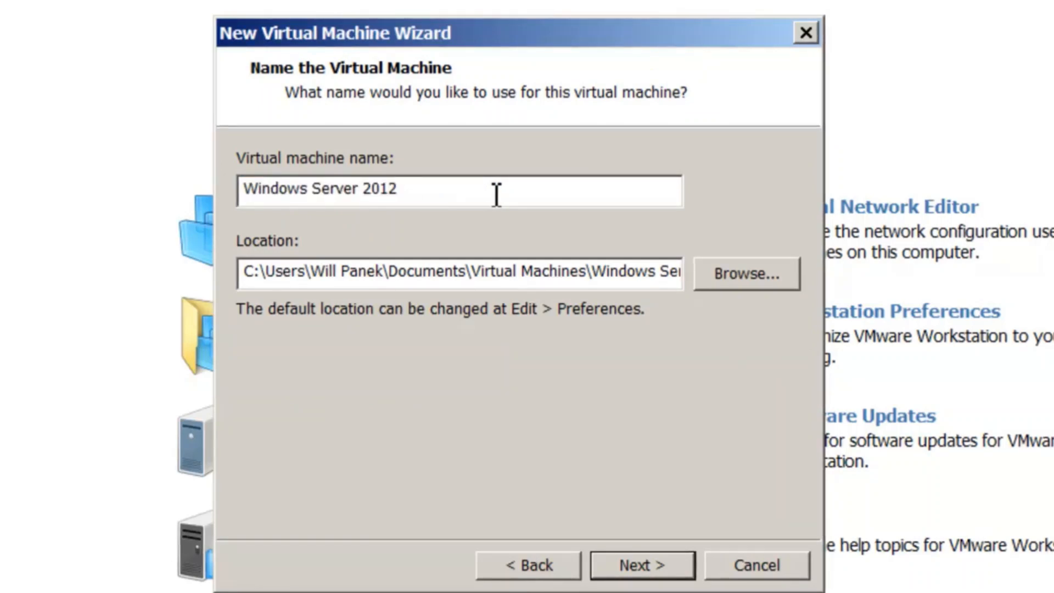
type("Full Edition")
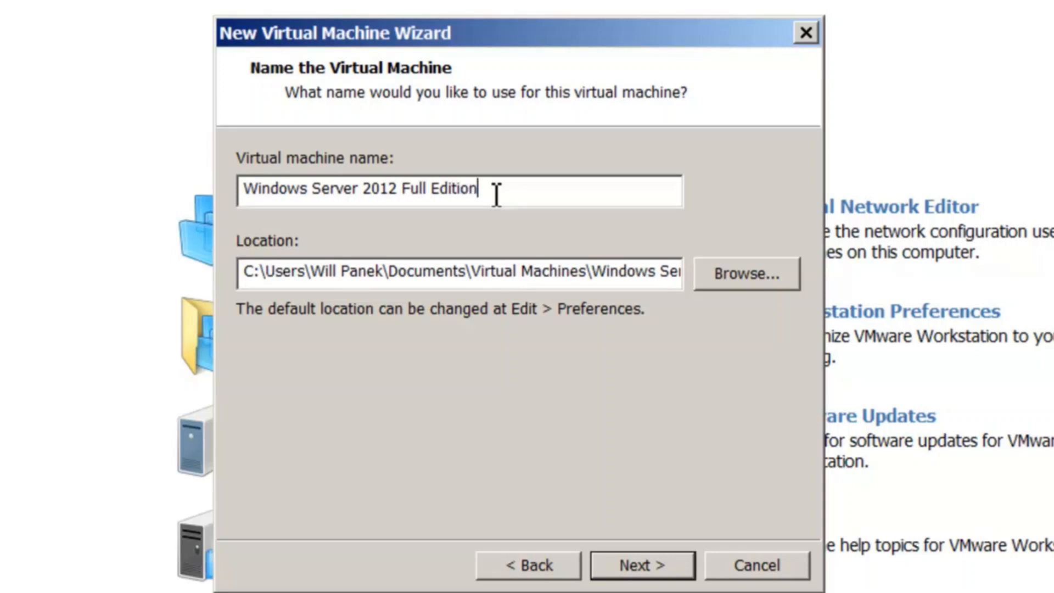
Step: Set the VM location to D:\Windows Server 2012 VHD files
left_click(753, 278)
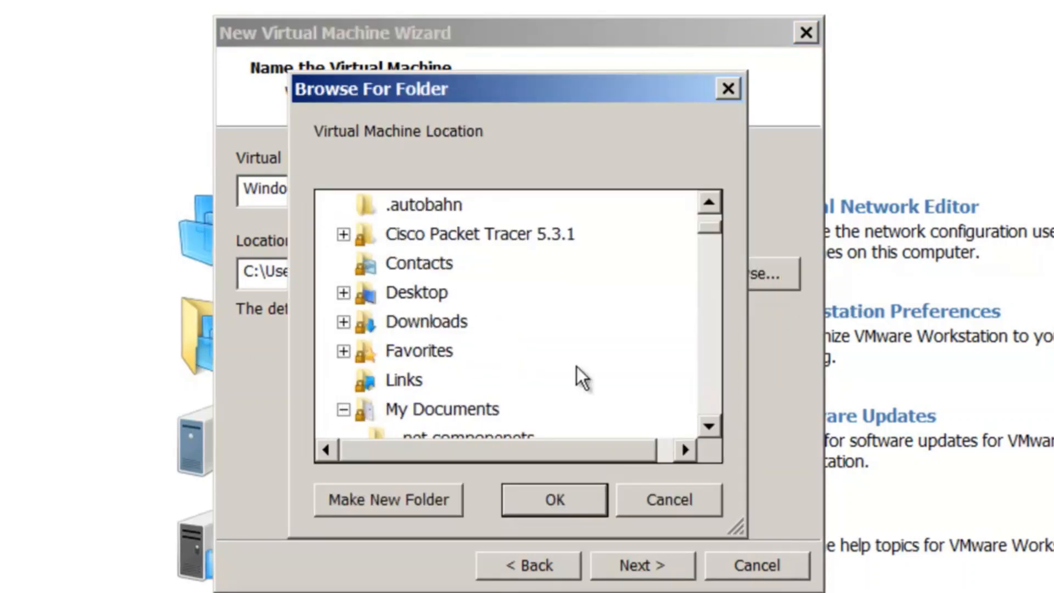
left_click_drag(710, 227, 709, 203)
left_click(384, 323)
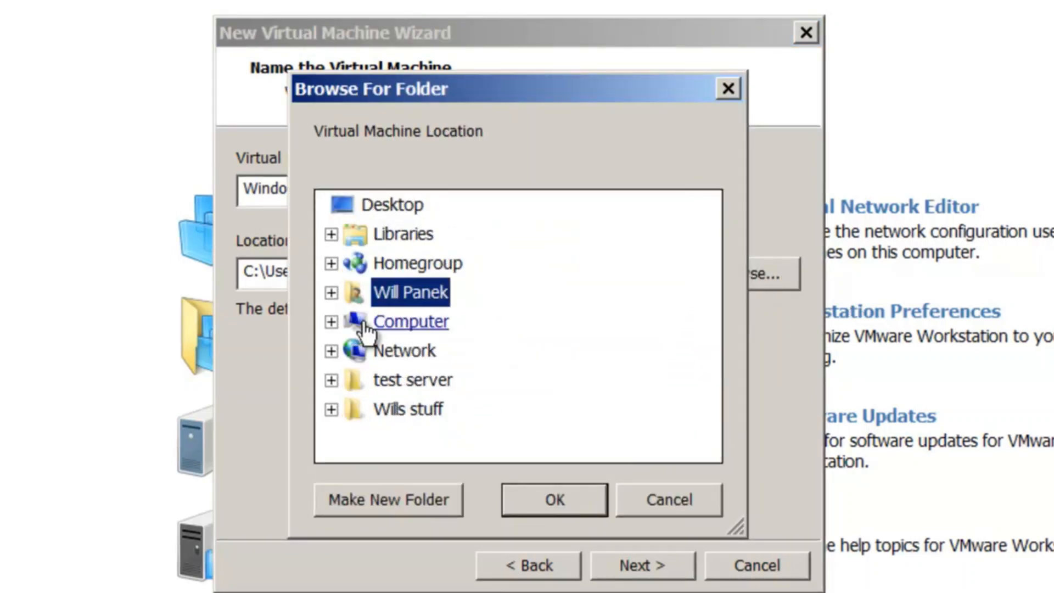
left_click(428, 381)
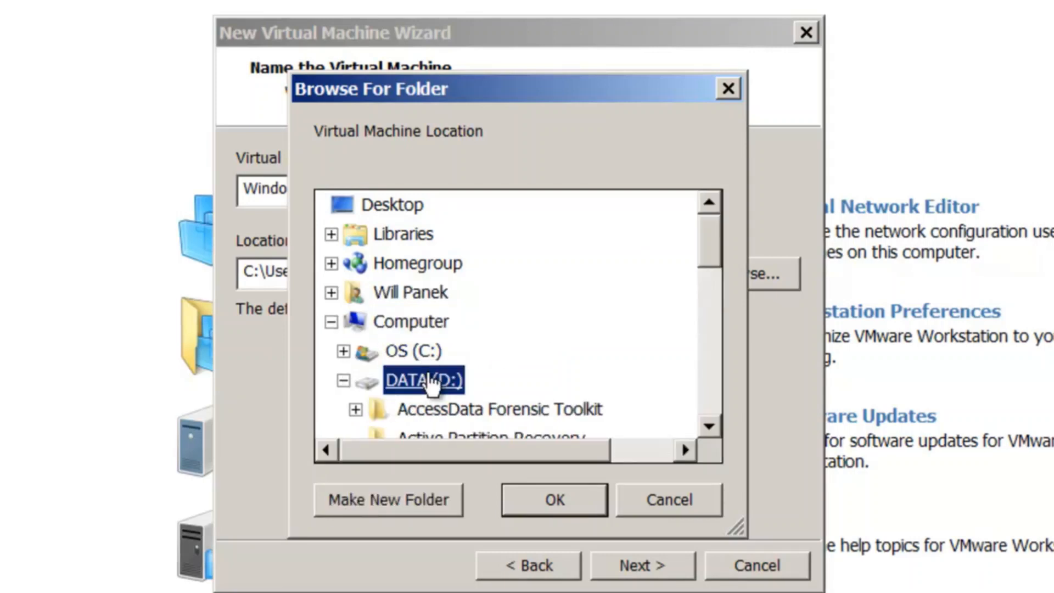
left_click_drag(704, 238, 716, 343)
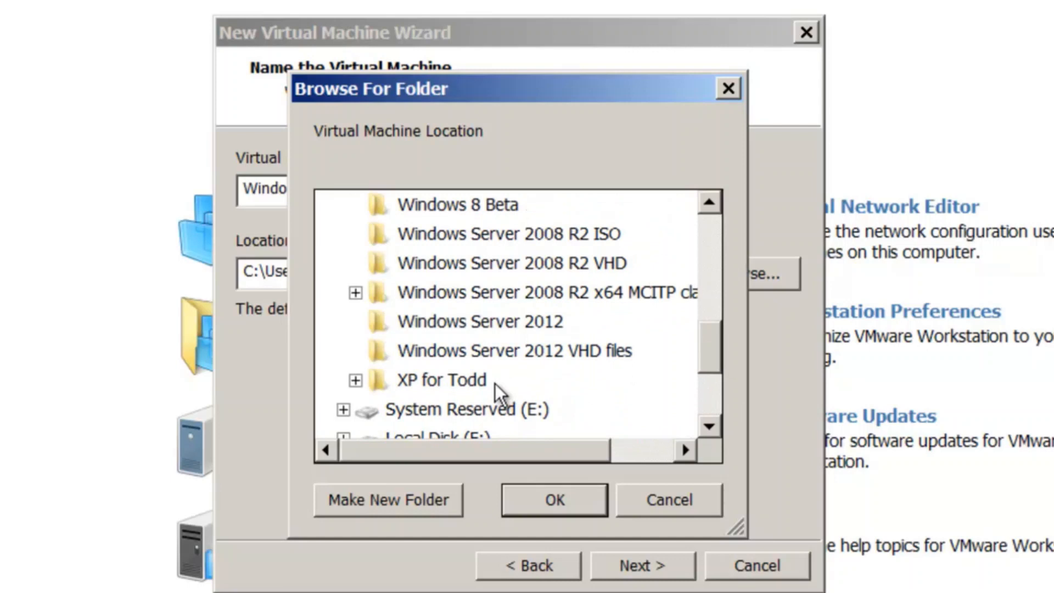
left_click(531, 352)
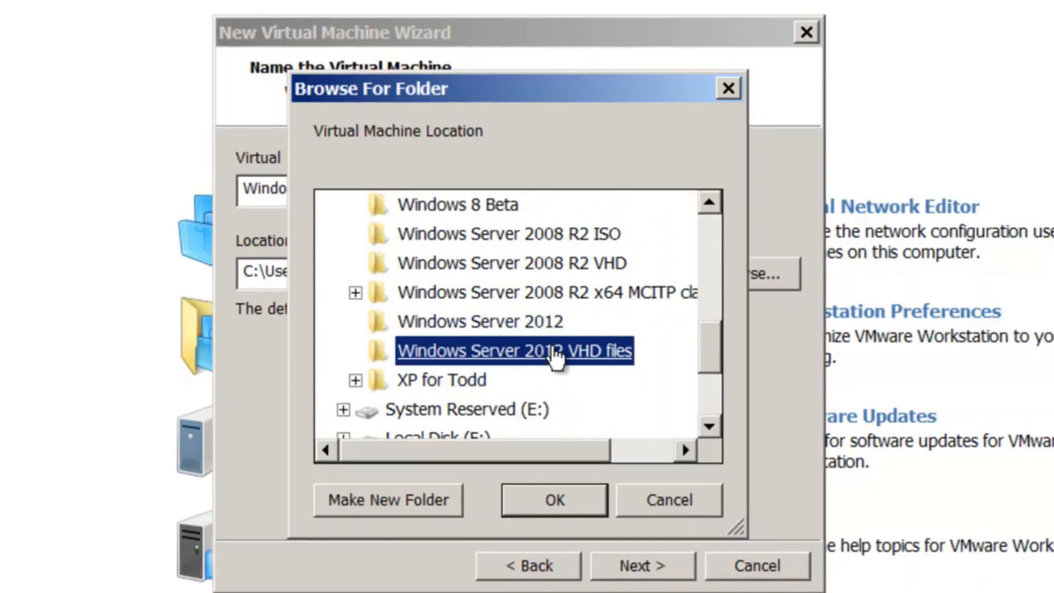
left_click(536, 500)
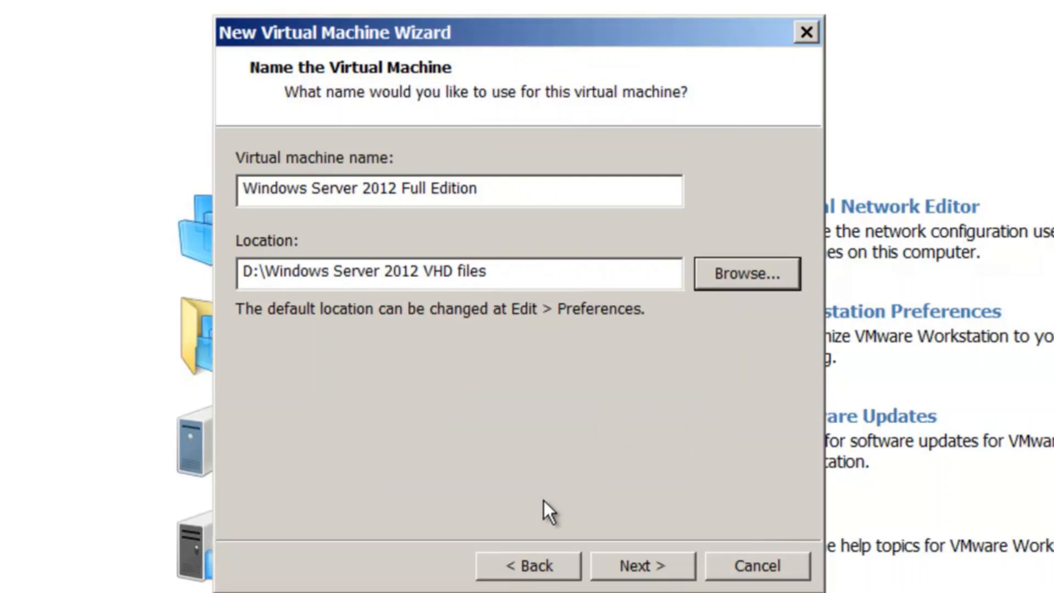
left_click(660, 563)
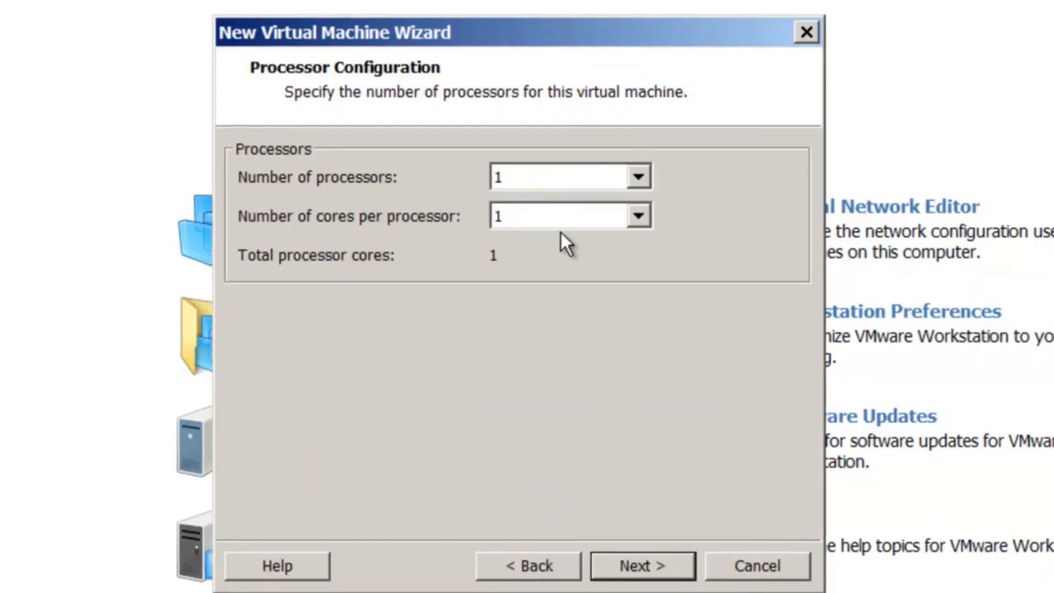
Step: Set the number of processors to 2
left_click(638, 178)
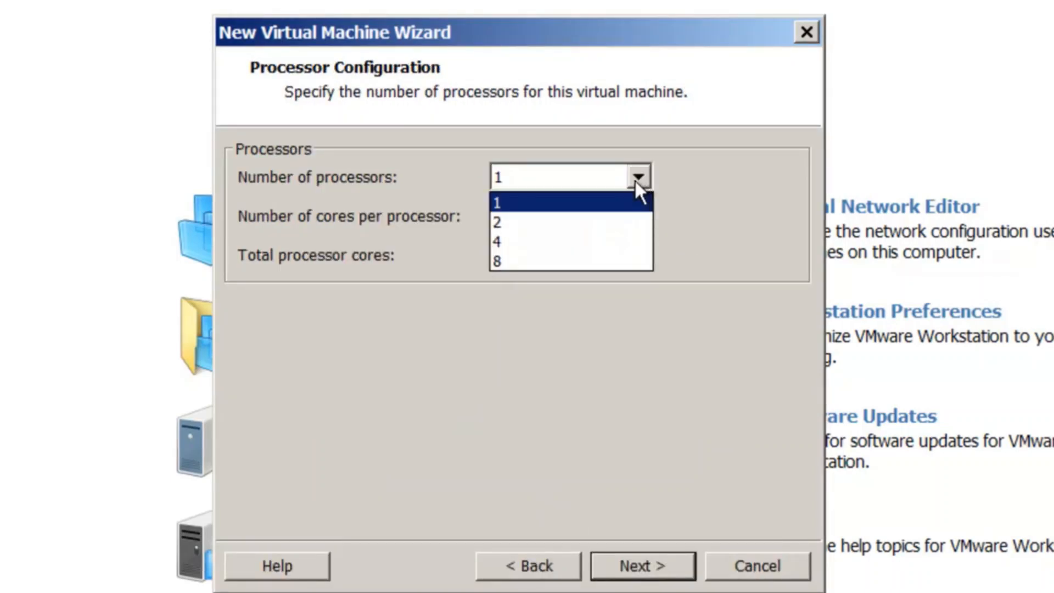
left_click(621, 223)
left_click(653, 562)
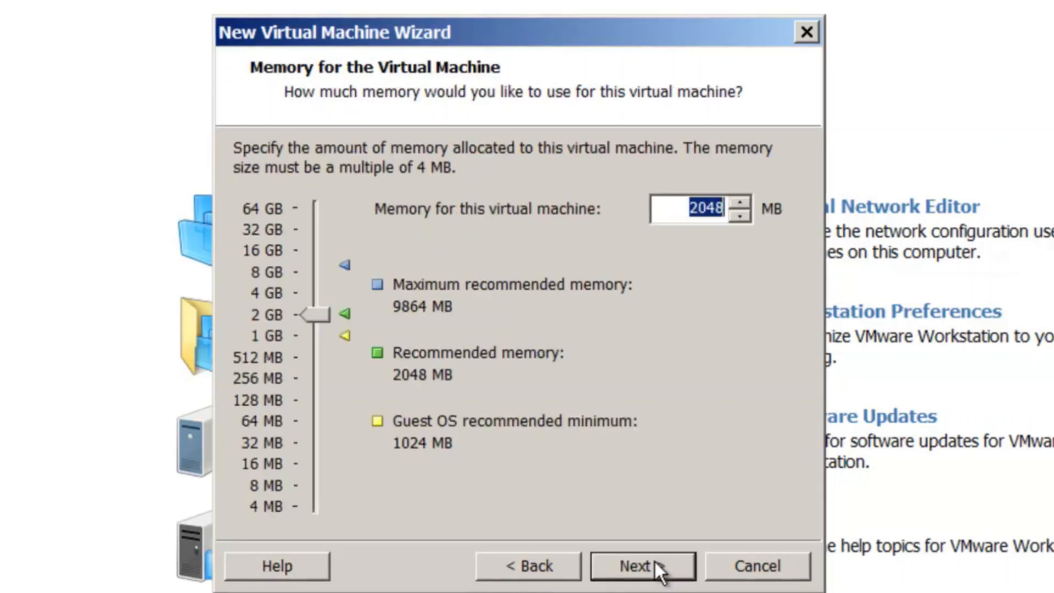
Step: Raise memory to about 6208 MB and select bridged networking
left_click_drag(315, 317, 319, 281)
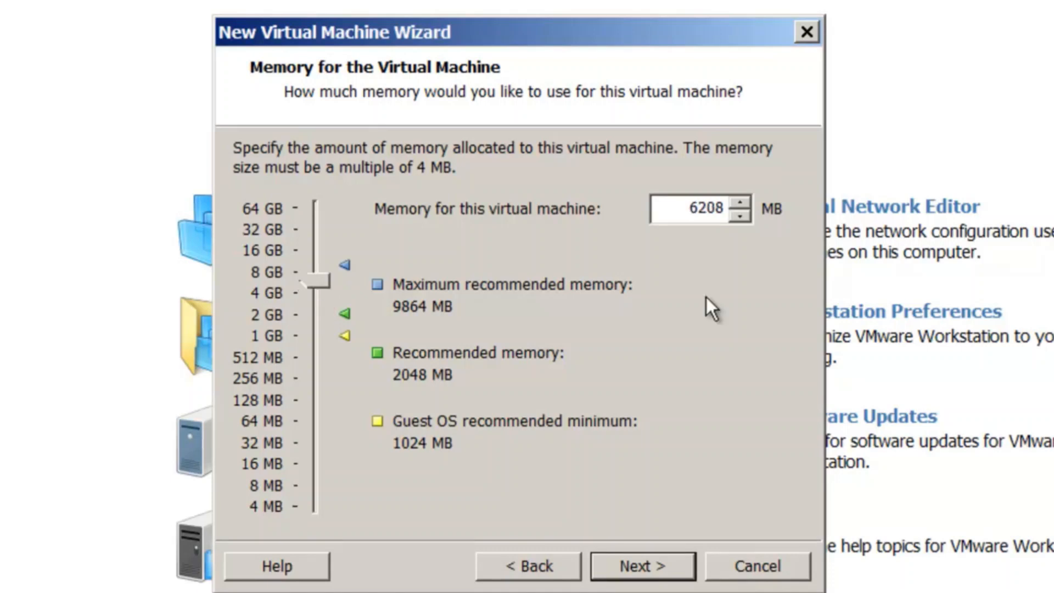
left_click(675, 571)
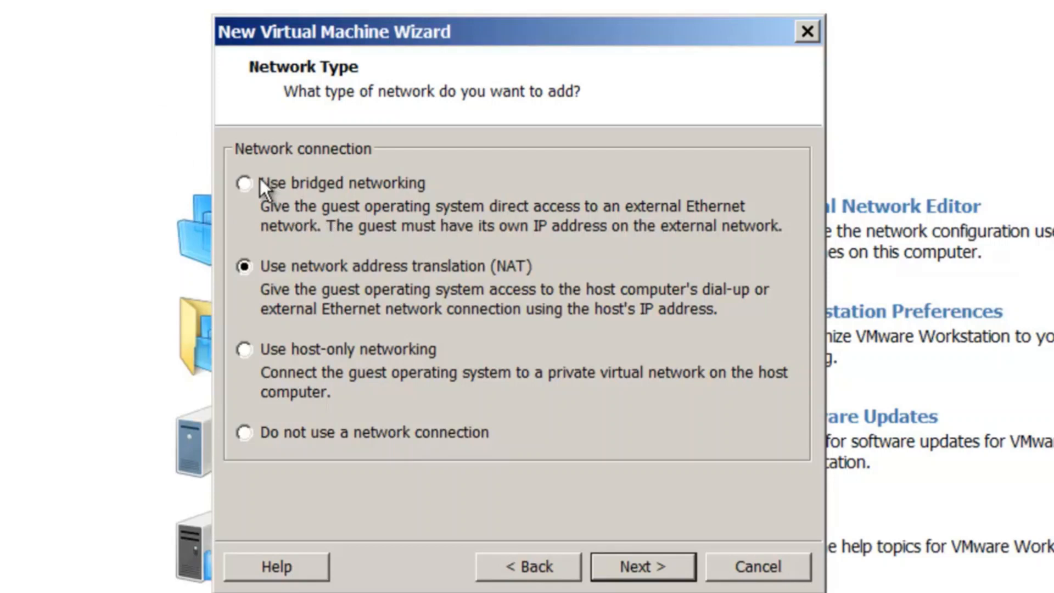
left_click(245, 184)
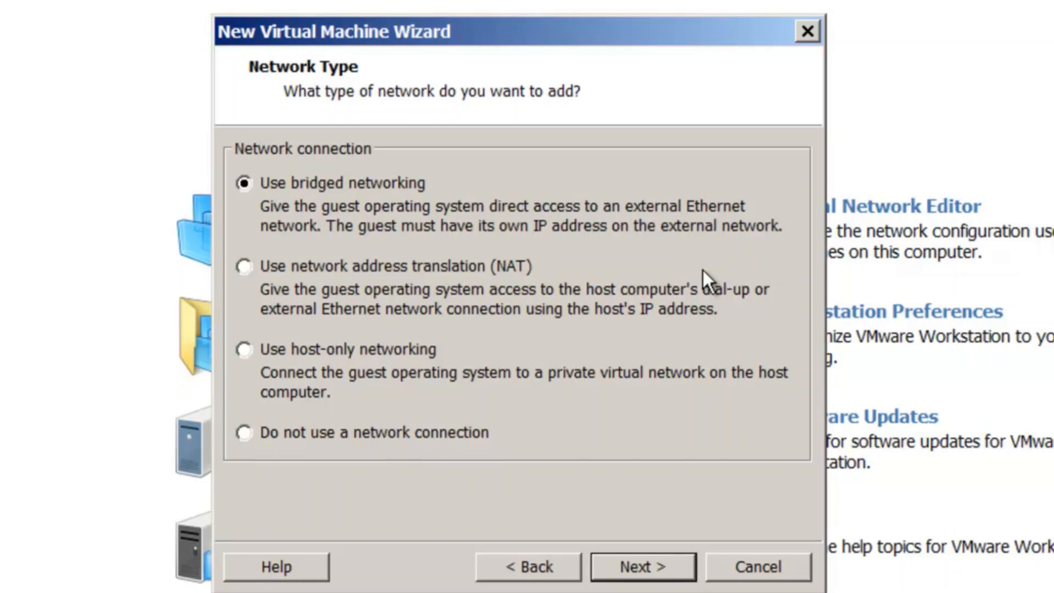
Step: Keep the LSI Logic SAS controller and create a new 60 GB single-file SCSI disk
left_click(637, 563)
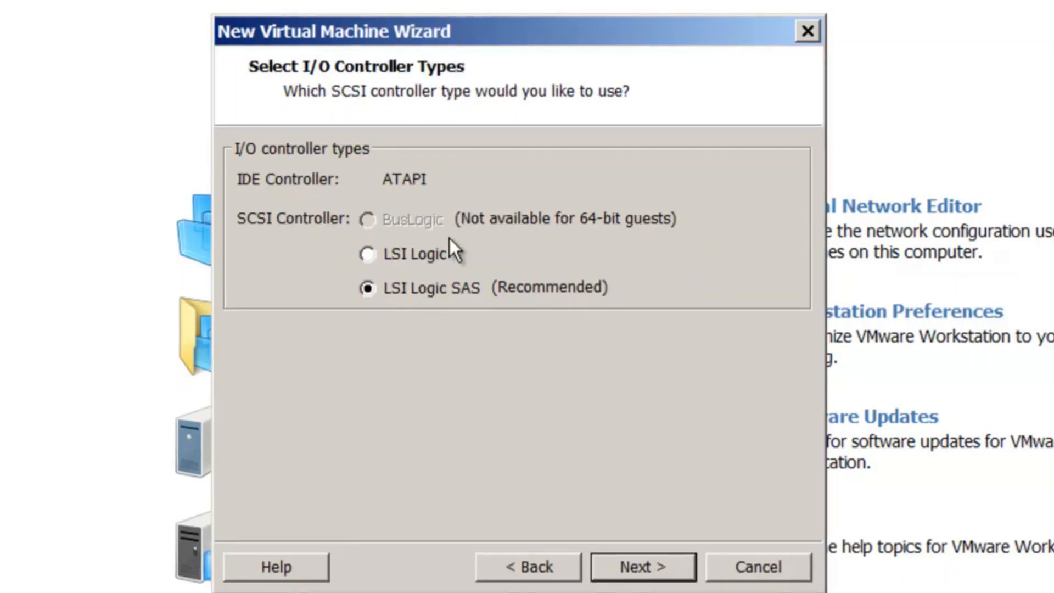
left_click(650, 561)
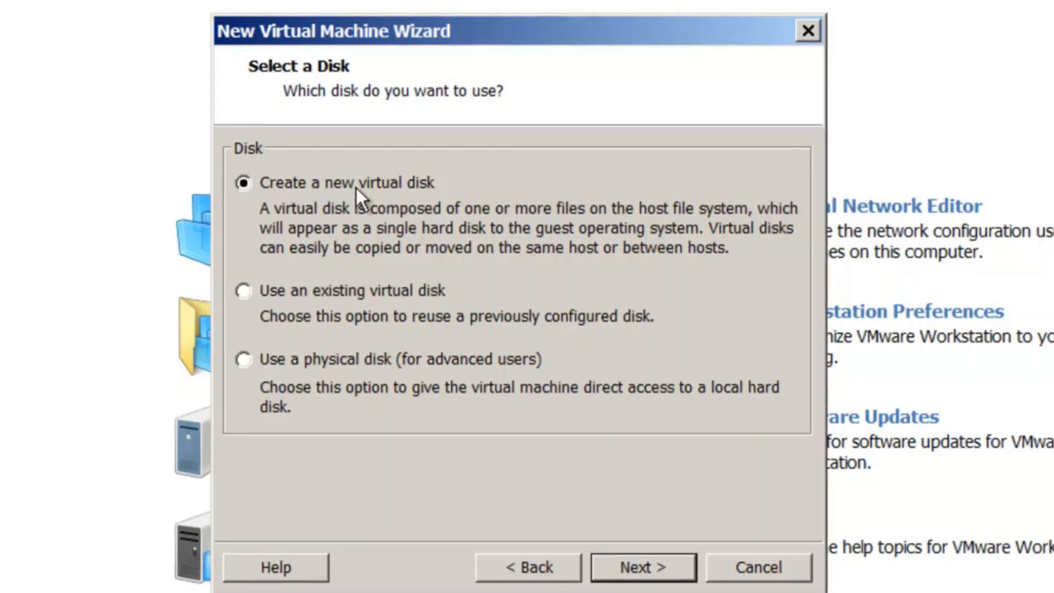
left_click(643, 563)
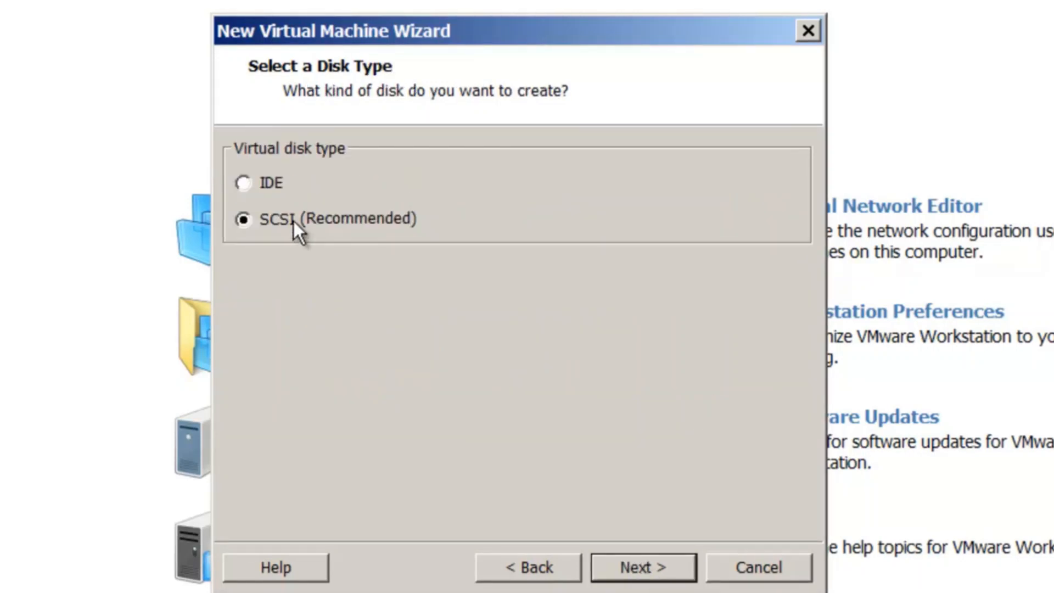
left_click(645, 574)
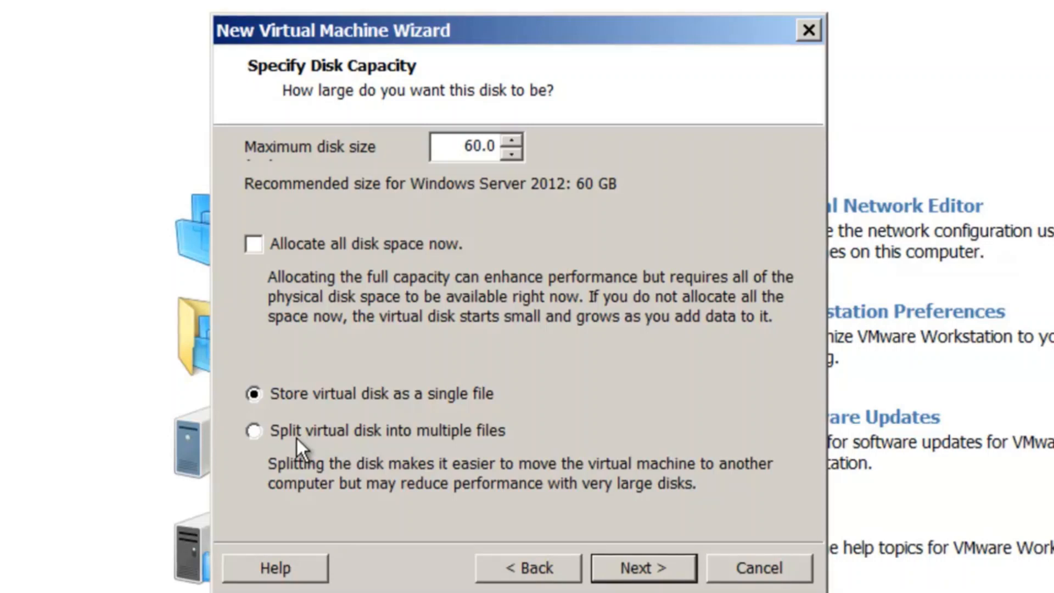
left_click(647, 565)
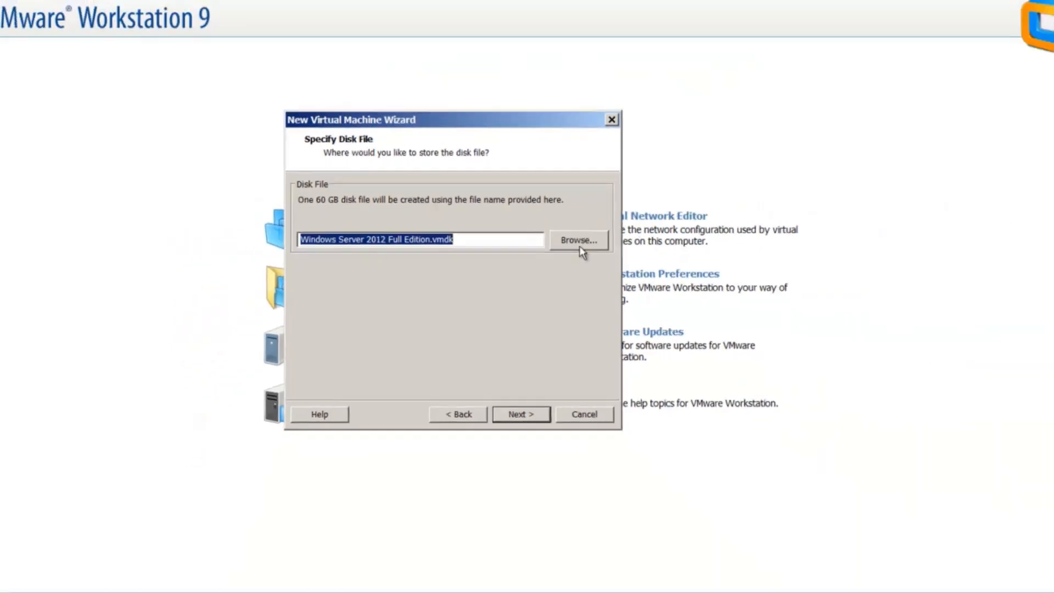
Step: Keep the disk file name 'Windows Server 2012 Full Edition.vmdk' and review the summary
left_click(753, 253)
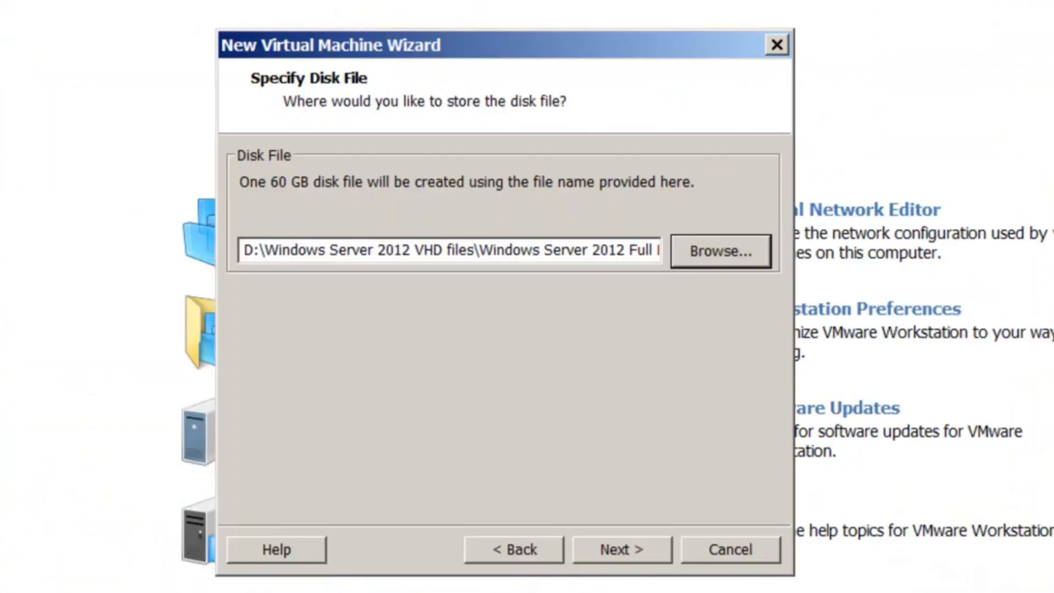
left_click(615, 548)
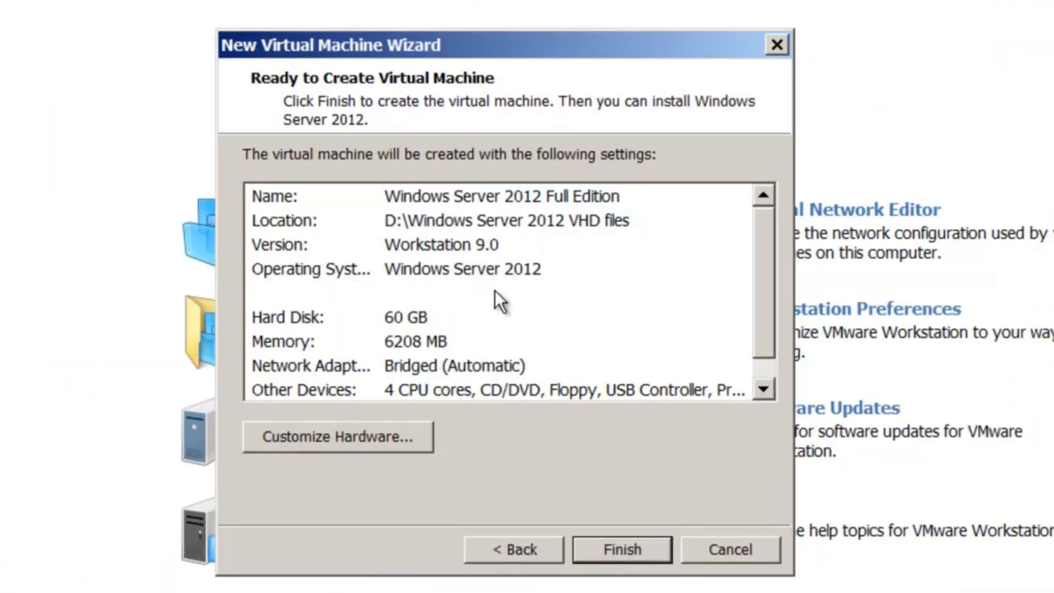
scroll(367, 341, "down", 1)
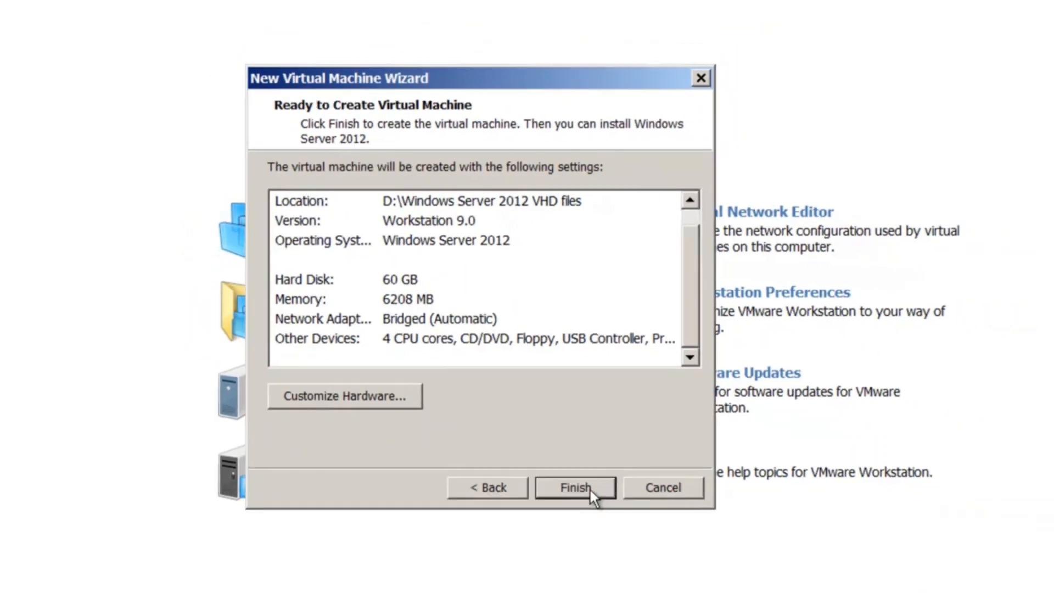
Step: Finish the wizard to create the Windows Server 2012 Full Edition VM
left_click(622, 549)
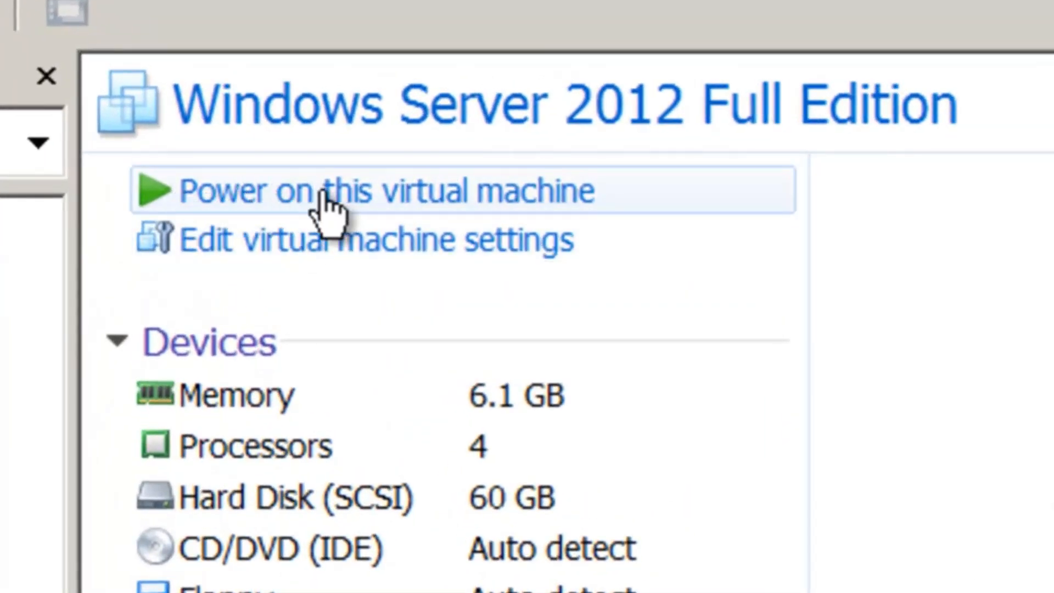
Step: Power on the VM, keep the default language settings, and begin the Windows installation
left_click(313, 206)
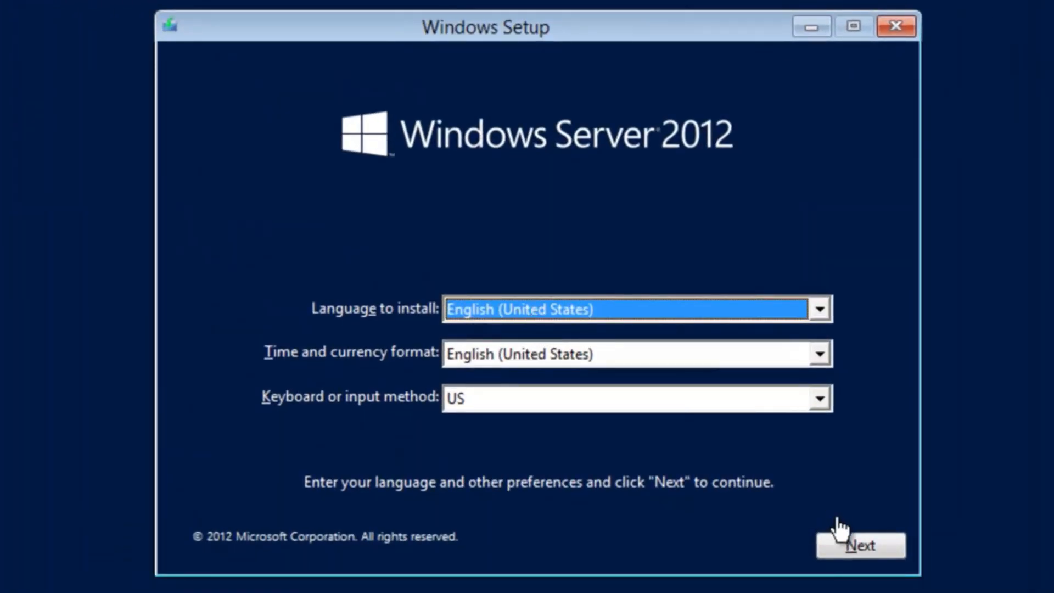
left_click(866, 547)
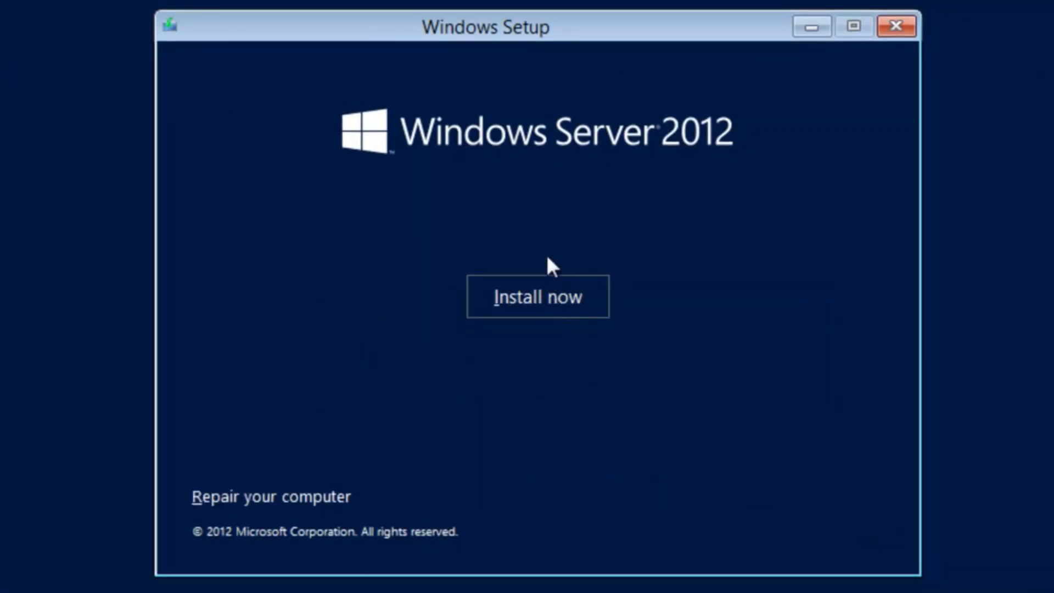
left_click(549, 296)
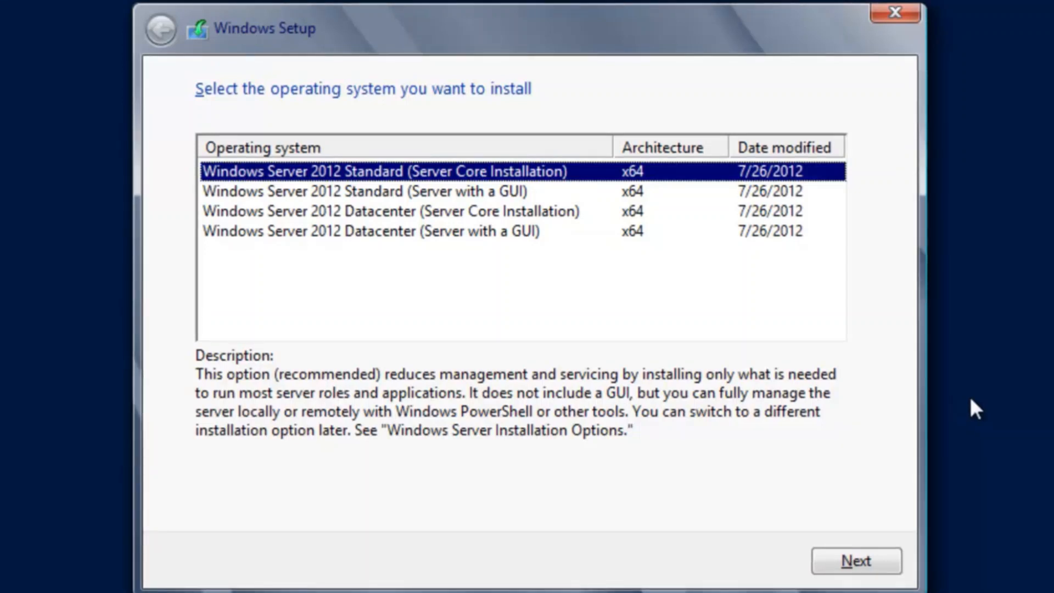
Step: Choose Datacenter (Server with a GUI) and accept the license terms
left_click(481, 231)
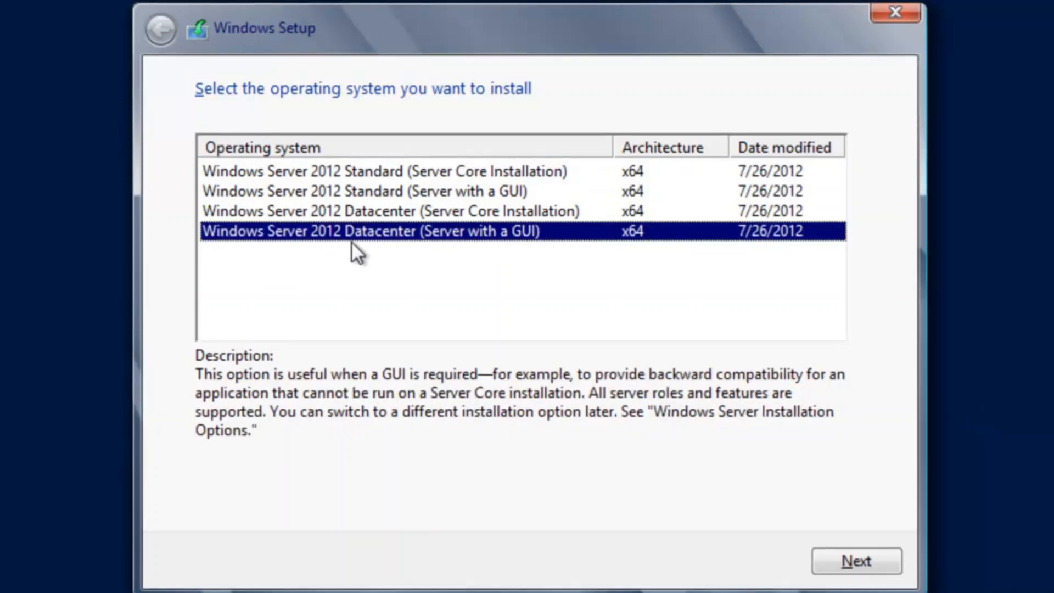
left_click(861, 557)
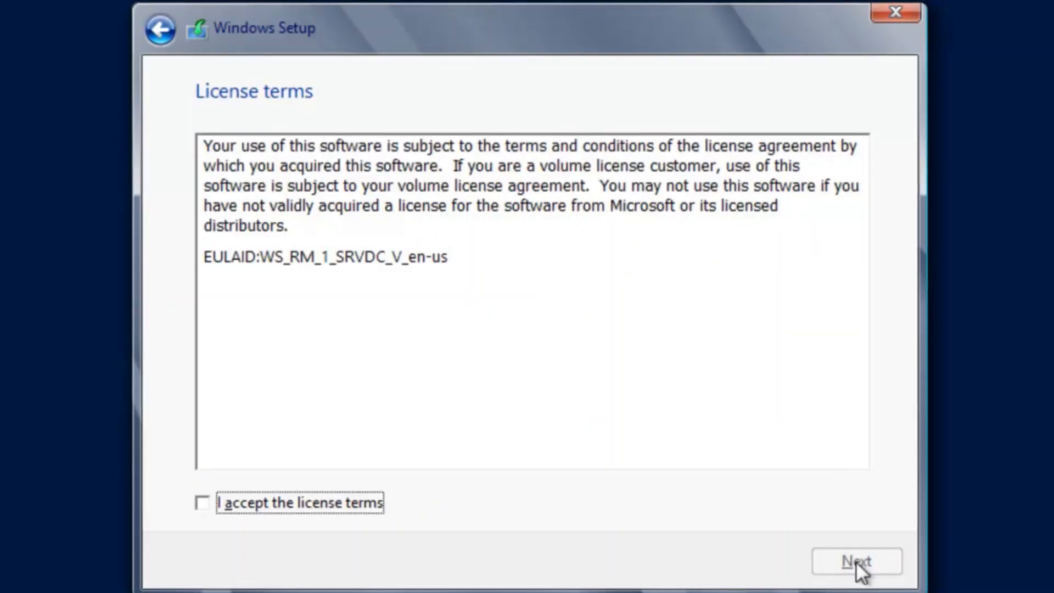
left_click(294, 500)
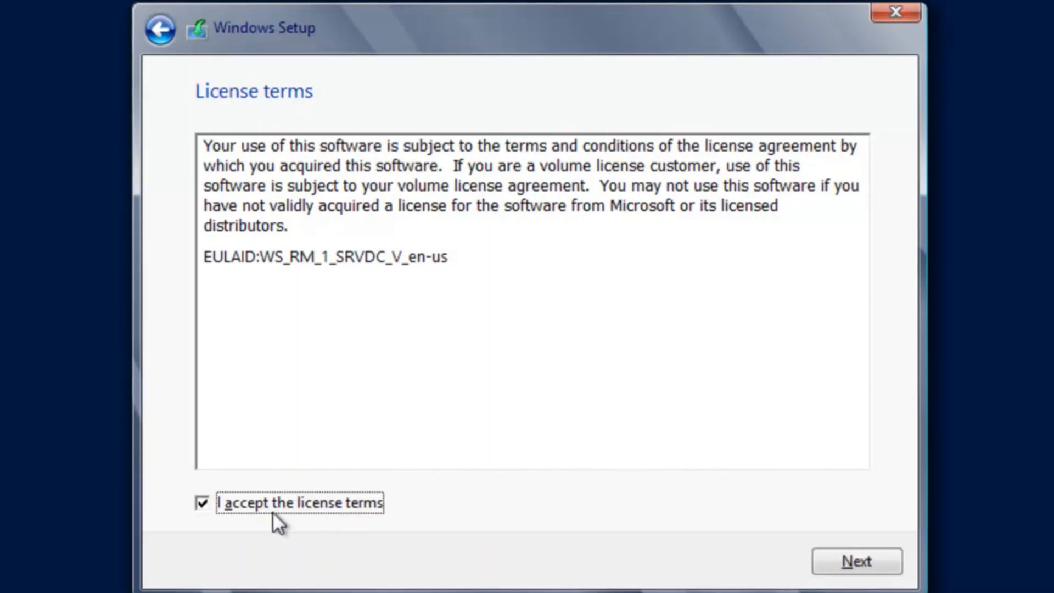
left_click(839, 557)
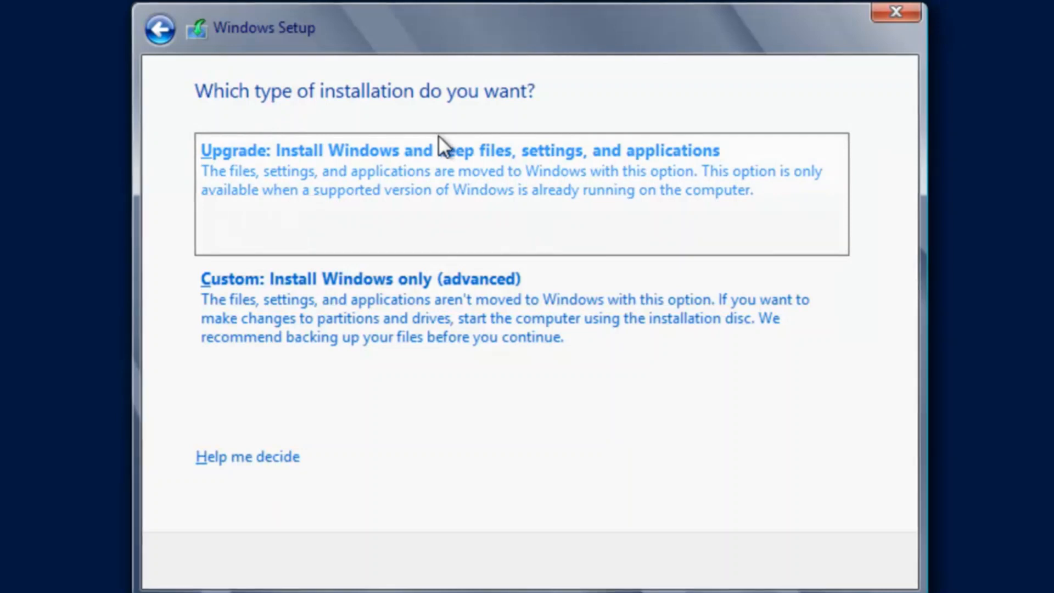
Step: Choose a Custom install and create a new 61440 MB partition on the unallocated disk
left_click(378, 316)
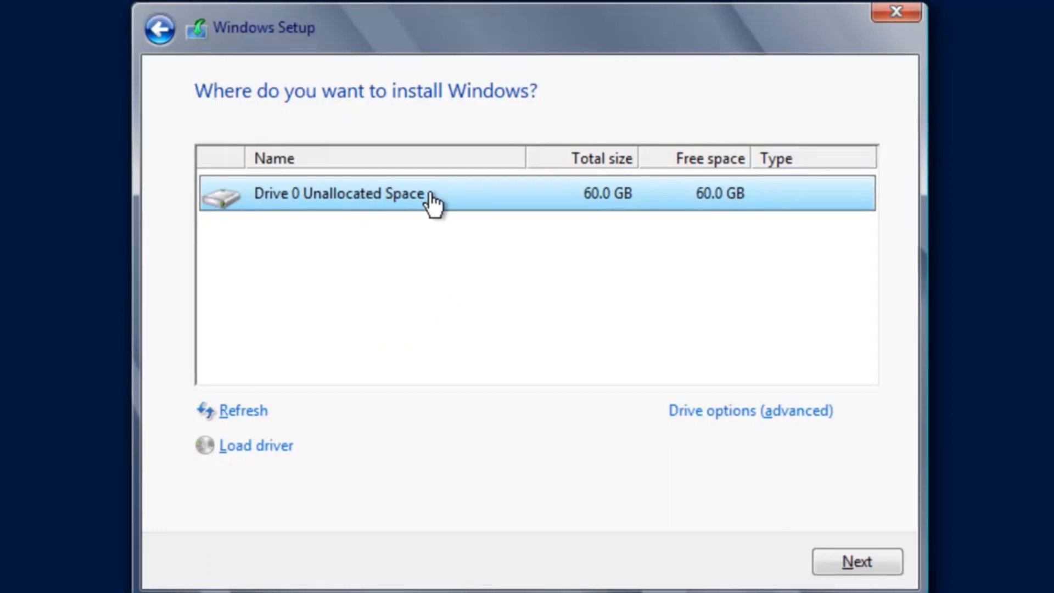
left_click(736, 412)
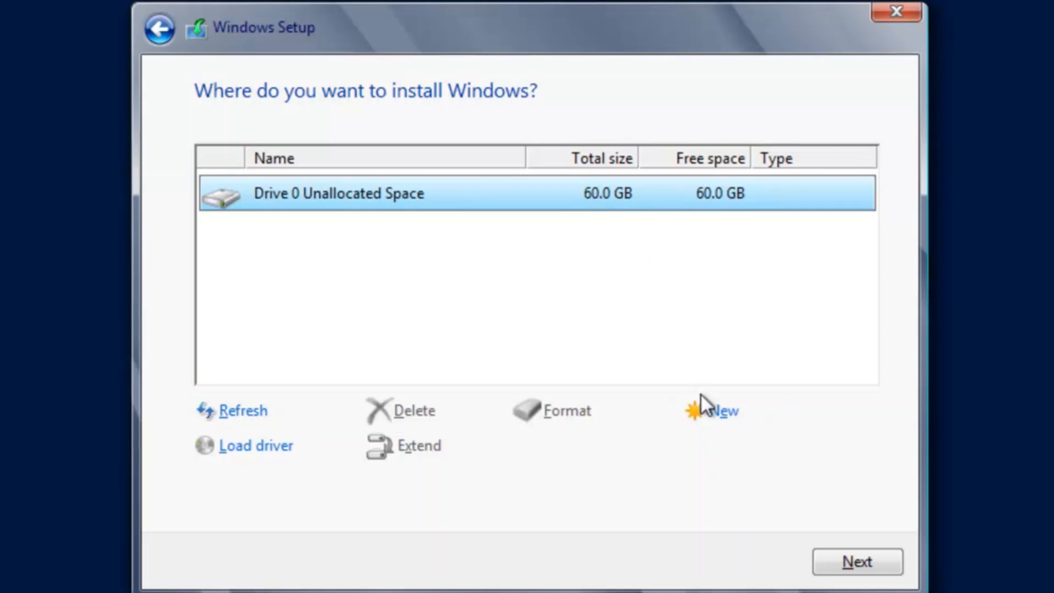
left_click(715, 416)
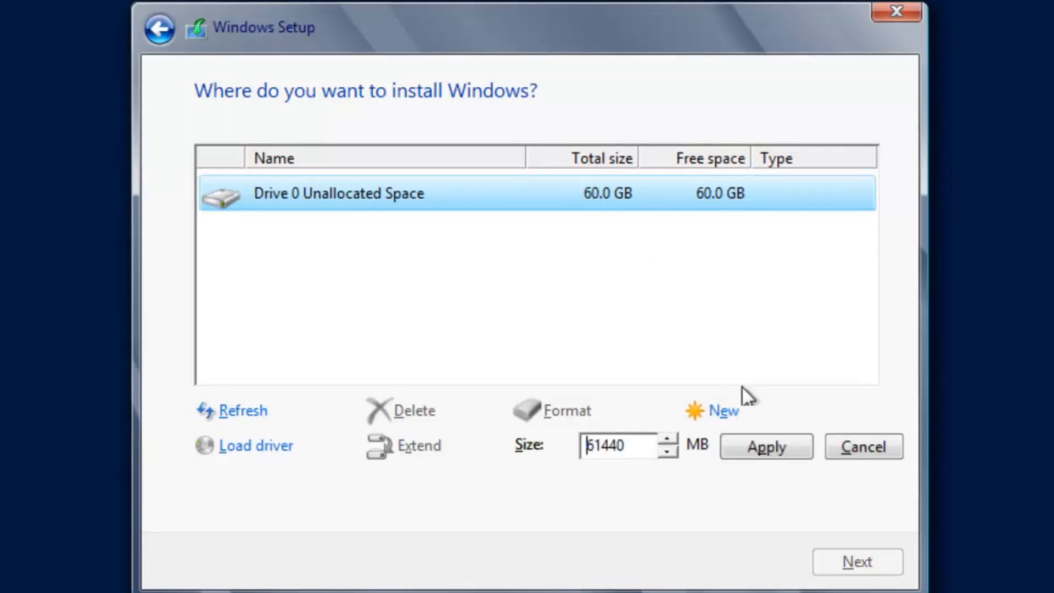
left_click(784, 443)
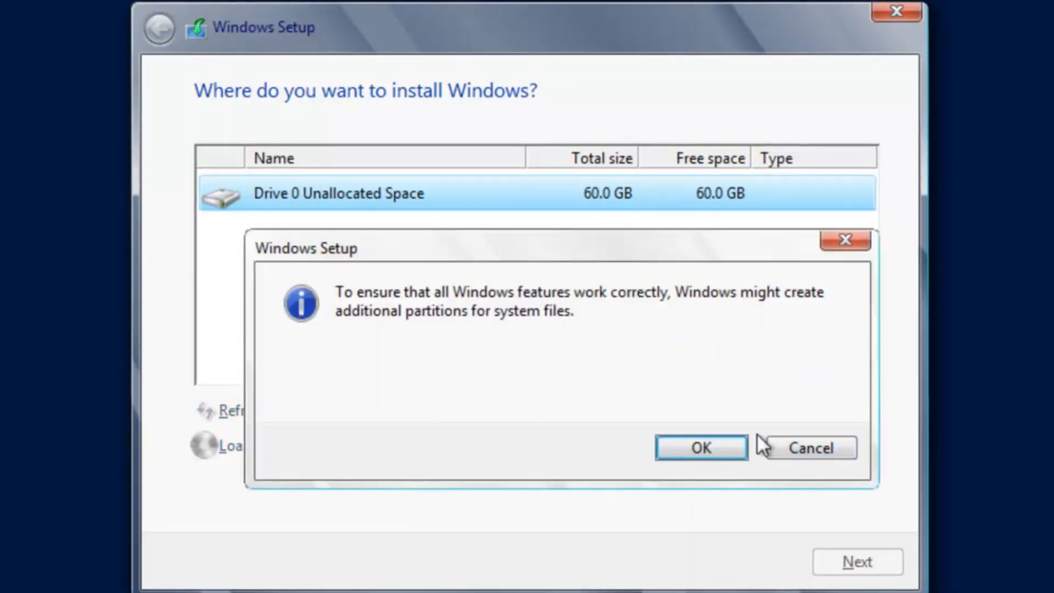
left_click(718, 449)
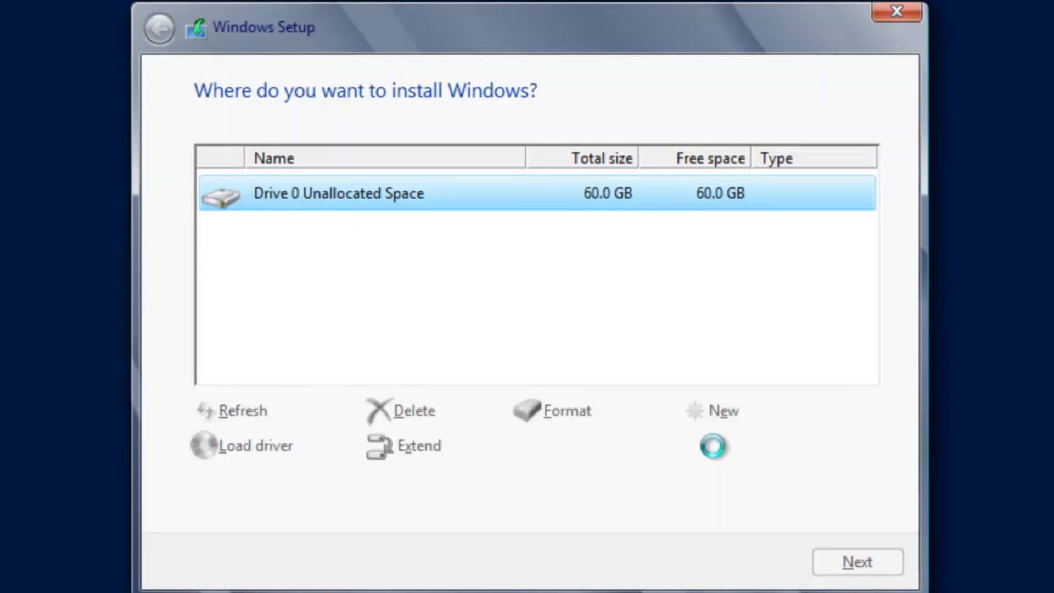
Step: Format Partition 2 and install Windows Server onto it
left_click(584, 414)
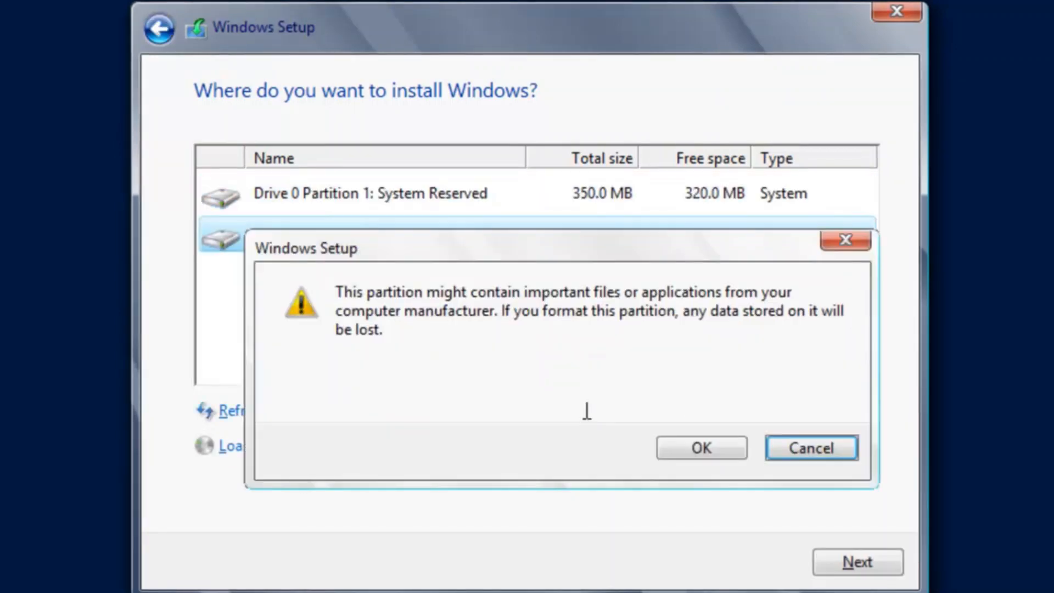
left_click(706, 444)
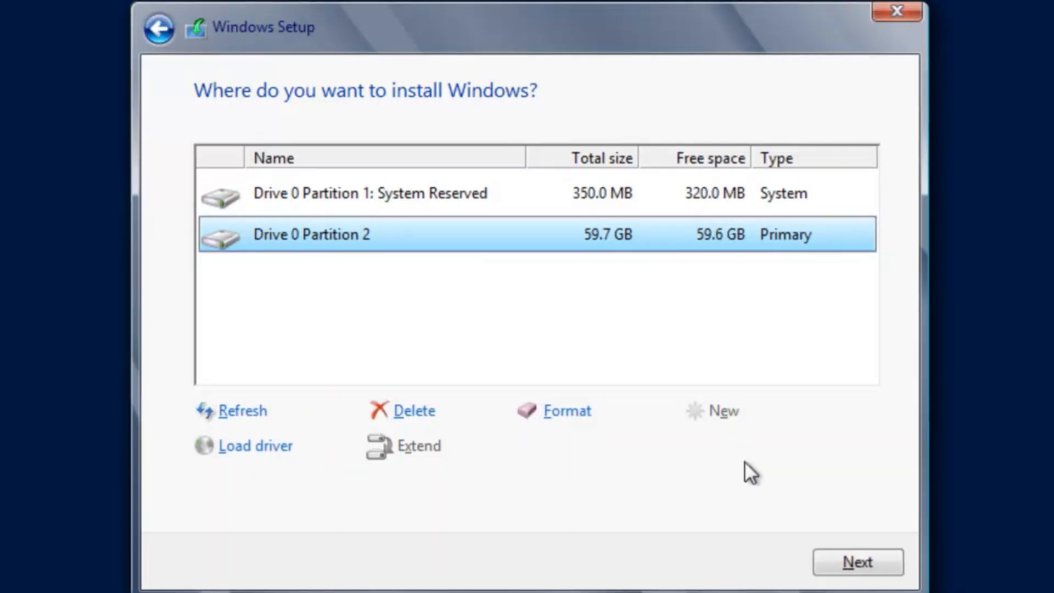
left_click(848, 555)
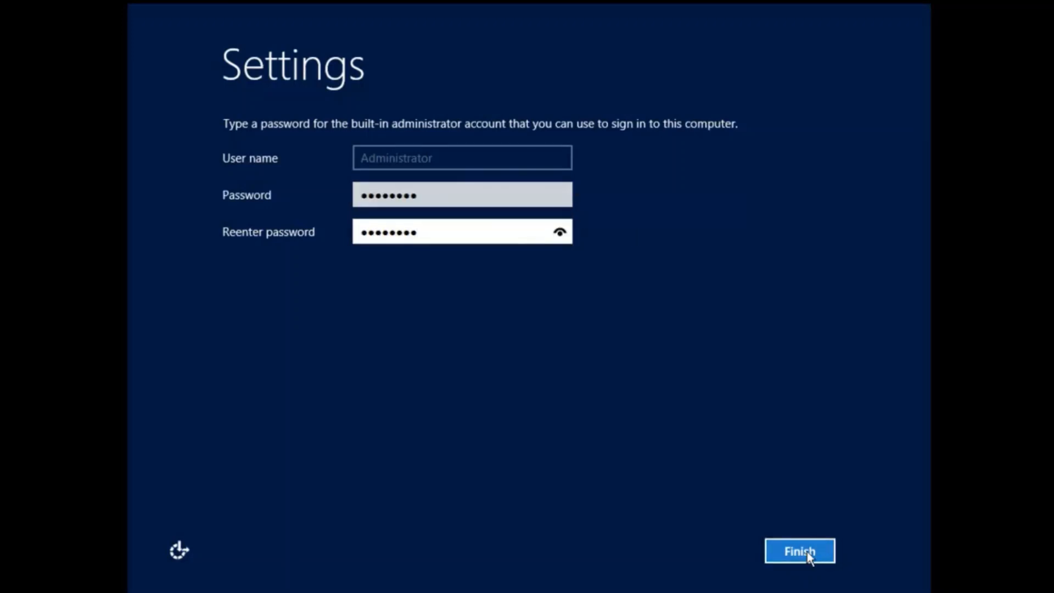
Step: Save the Administrator password, send Ctrl+Alt+Del from the VM menu, and sign in with that password
left_click(801, 550)
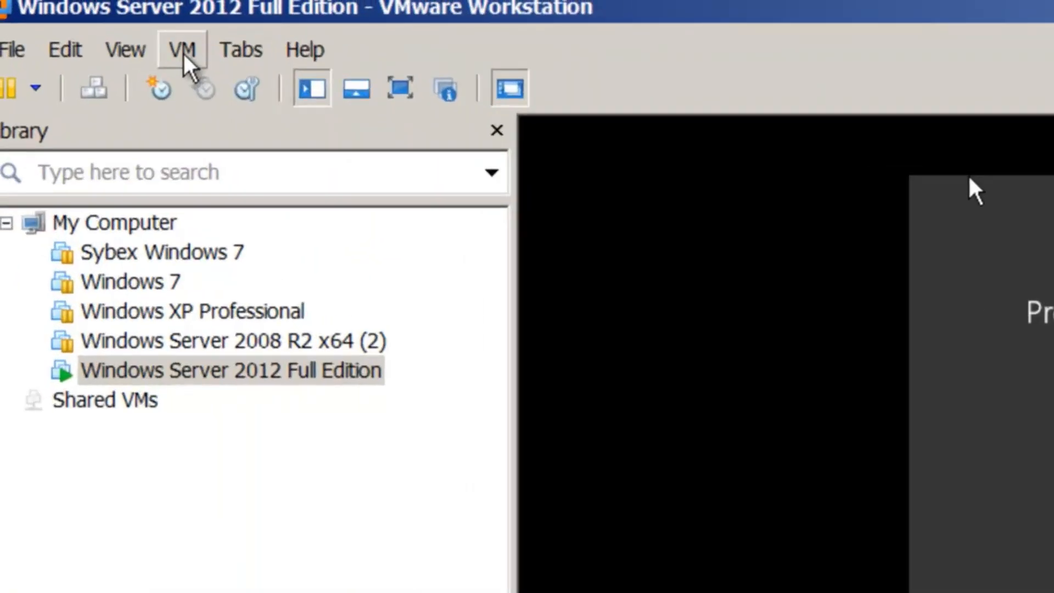
left_click(58, 12)
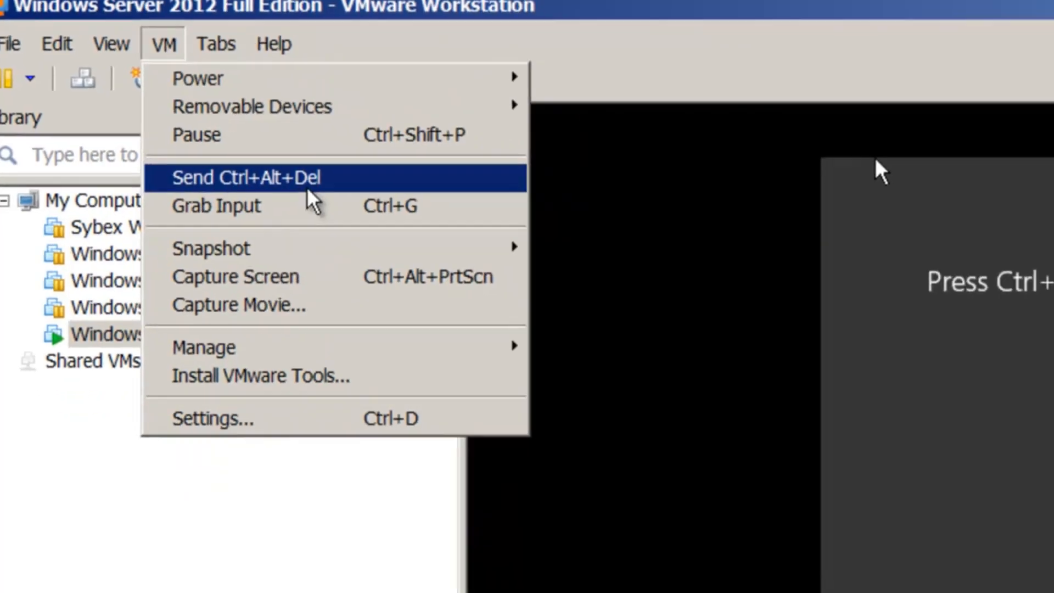
left_click(307, 181)
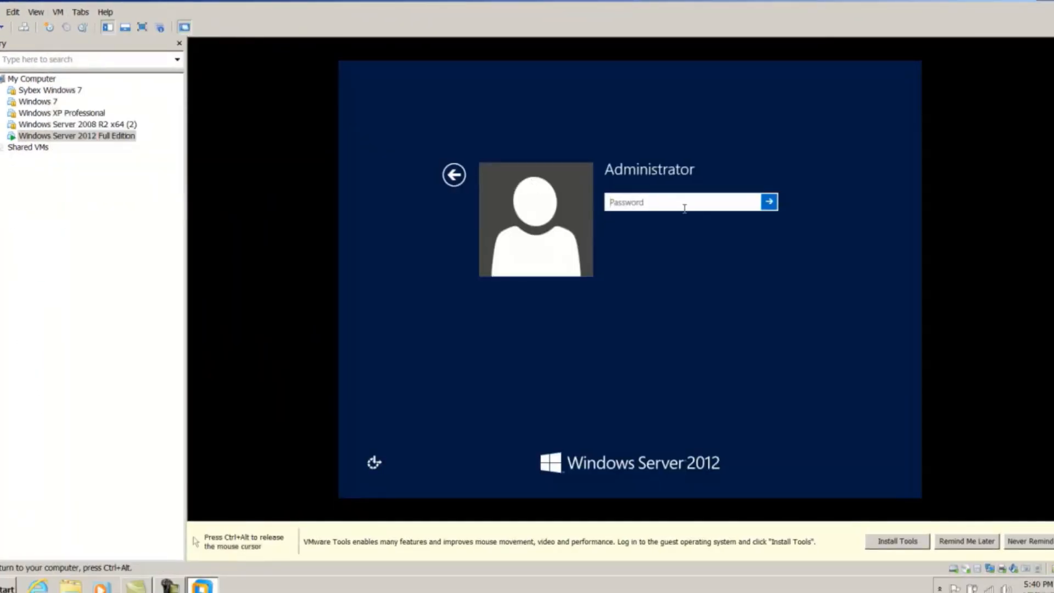
type("P@ssw0rd")
left_click(769, 202)
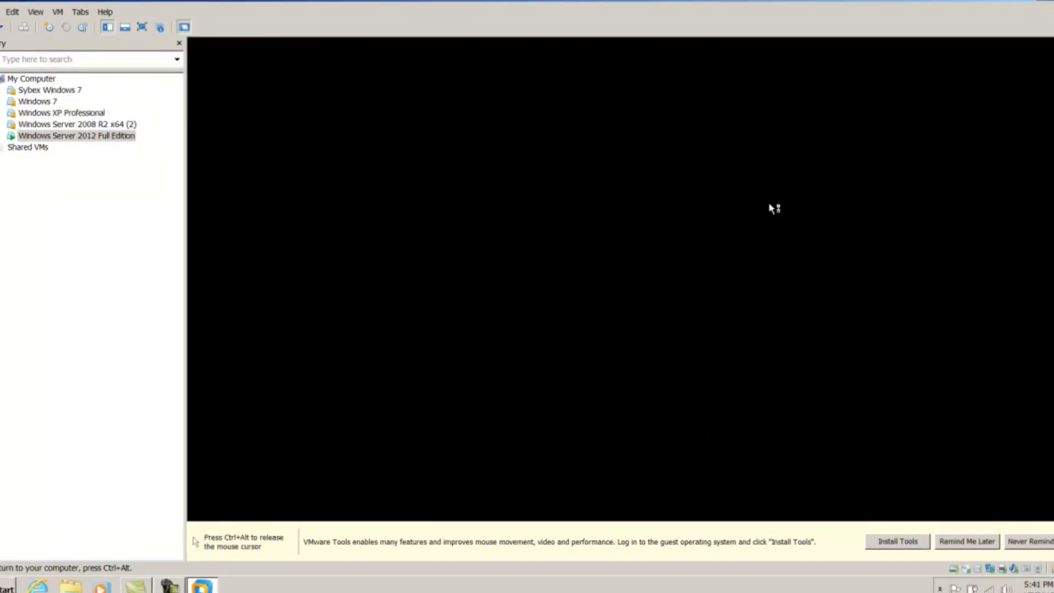